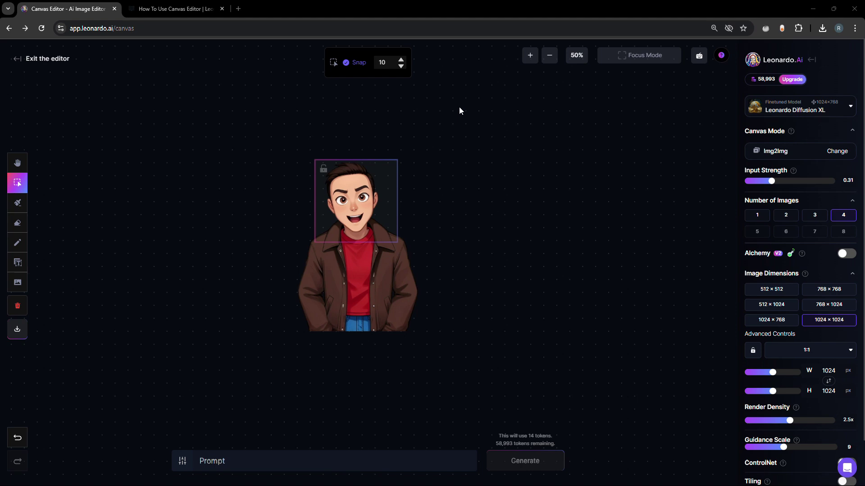
Glance at the Canvas Editor help article, then bring up the generation model list.
{"action": "left_click", "coordinate": [180, 8]}
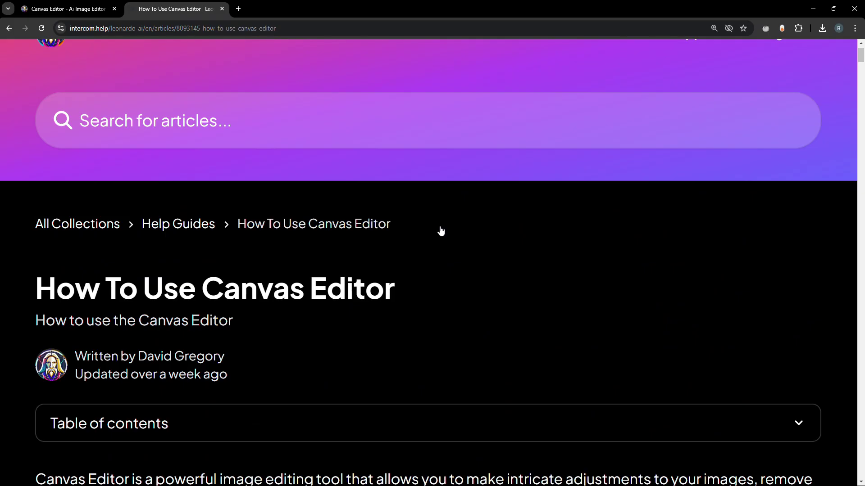
{"action": "scroll", "coordinate": [441, 231], "scroll_direction": "up", "scroll_amount": 1}
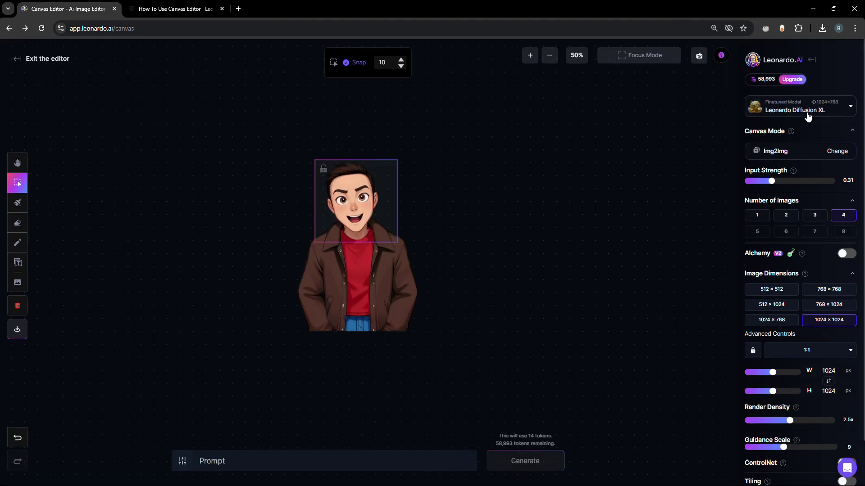
{"action": "left_click", "coordinate": [808, 114]}
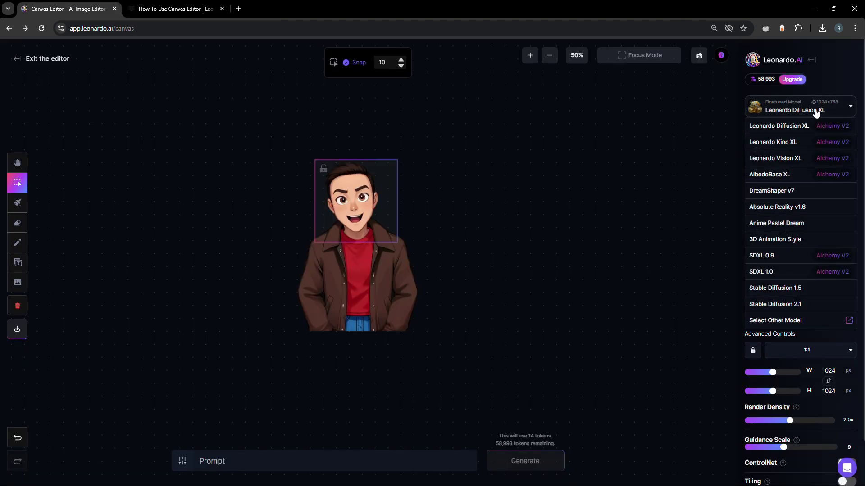
Switch the model to AlbedoBase XL in Img2Img mode with 768×768 output size.
{"action": "left_click", "coordinate": [779, 175]}
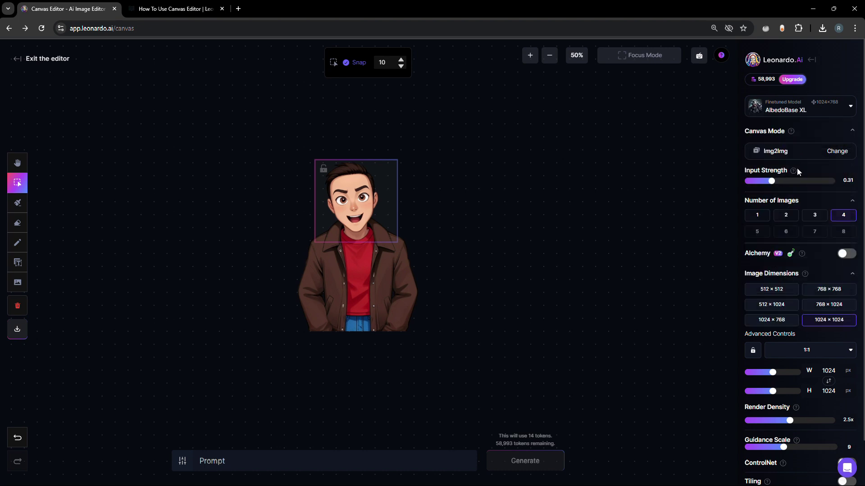
{"action": "left_click", "coordinate": [836, 157]}
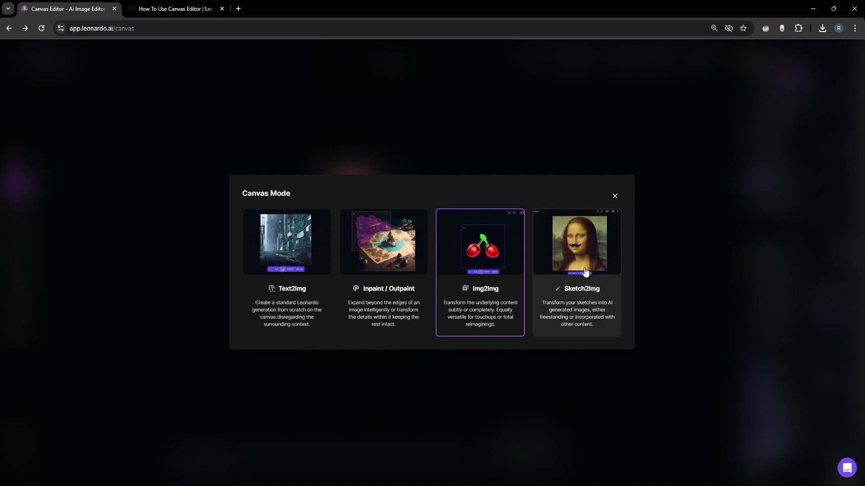
{"action": "left_click", "coordinate": [736, 170]}
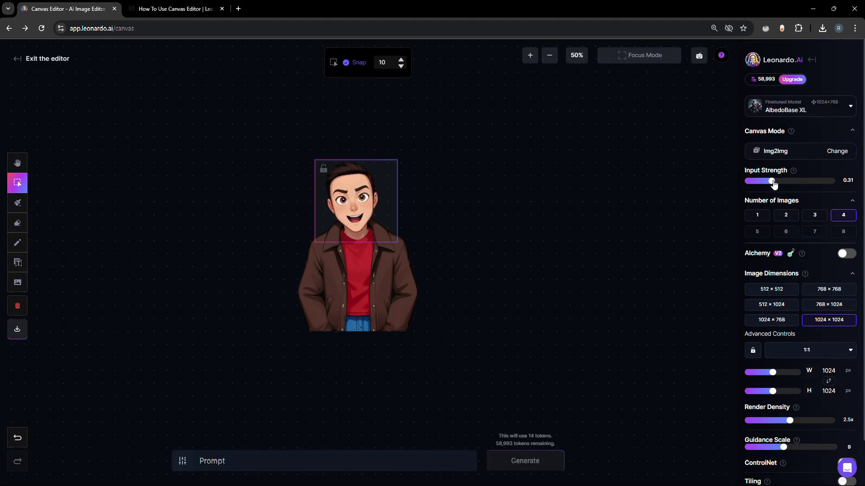
{"action": "mouse_move", "coordinate": [794, 172]}
{"action": "mouse_move", "coordinate": [802, 256]}
Try the 768×768 and 768×1024 presets, then settle back on 1024×1024 (1:1).
{"action": "left_click", "coordinate": [782, 306]}
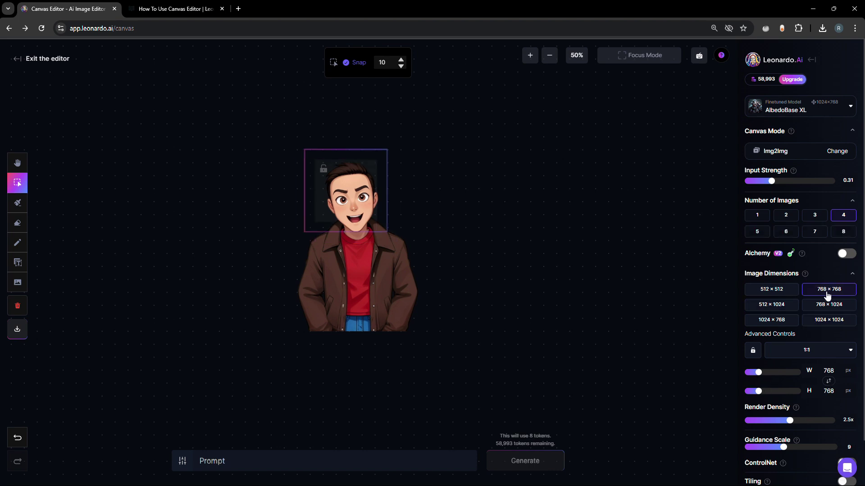
{"action": "left_click", "coordinate": [833, 306]}
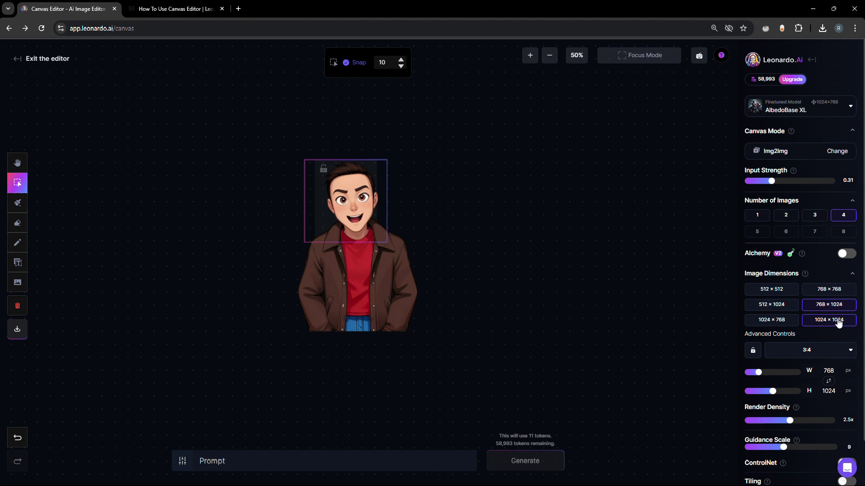
{"action": "left_click", "coordinate": [838, 320]}
{"action": "scroll", "coordinate": [788, 400], "scroll_direction": "down", "scroll_amount": 1}
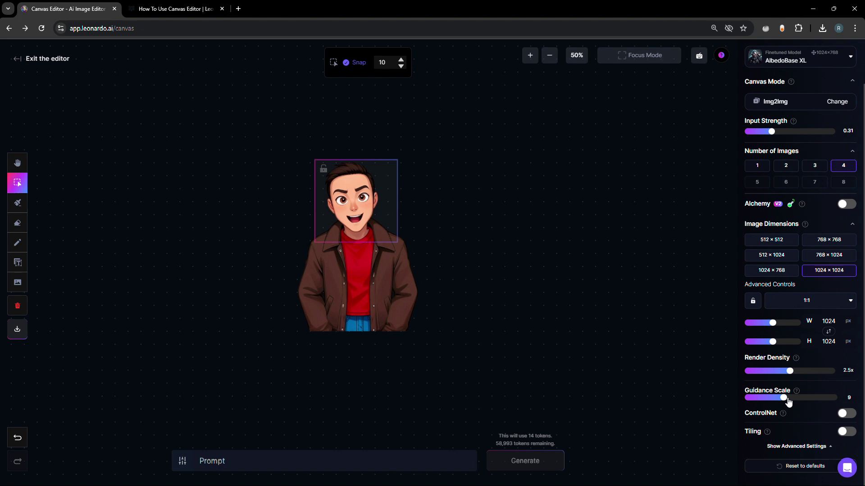
{"action": "left_click", "coordinate": [182, 461]}
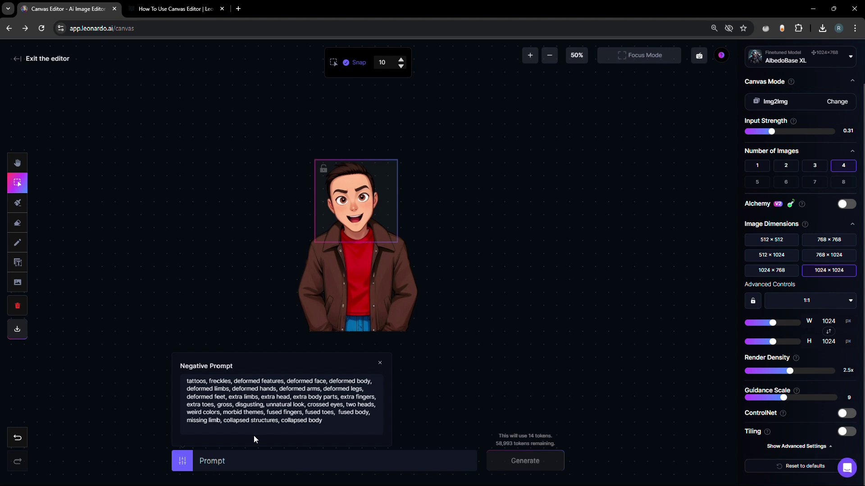
Add the brown-jacket man image from past generations and scale it to fit the generation frame.
{"action": "left_click", "coordinate": [18, 284]}
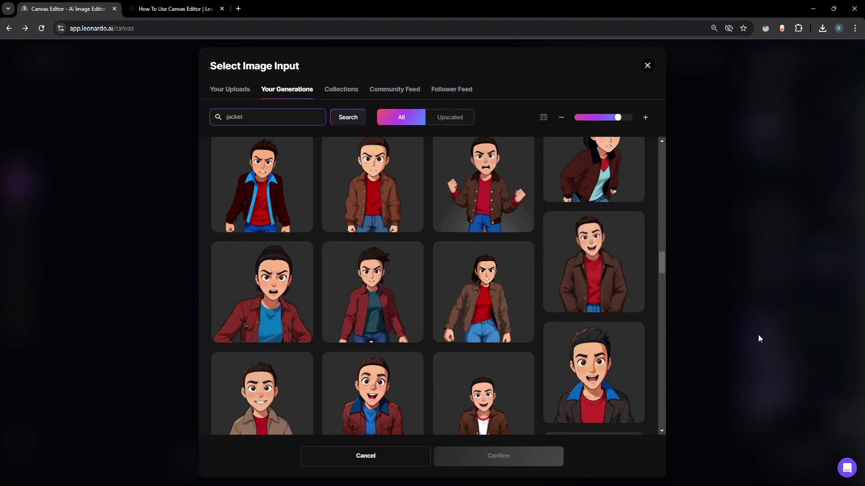
{"action": "left_click", "coordinate": [635, 297]}
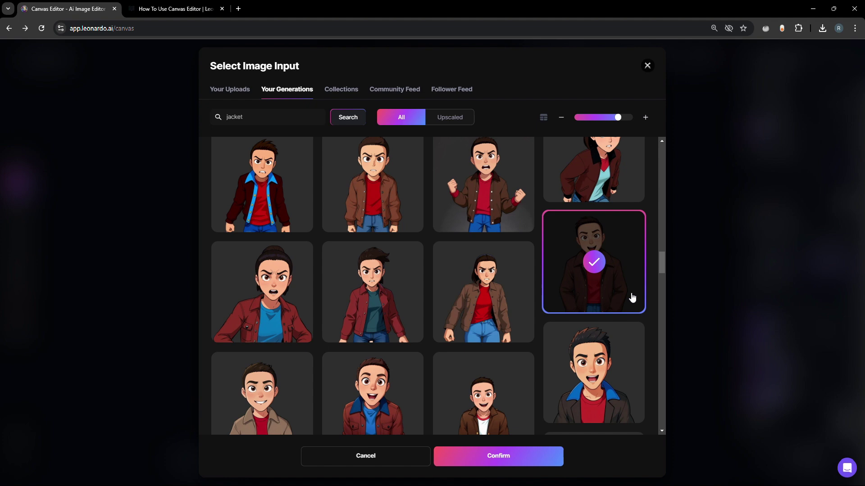
{"action": "left_click", "coordinate": [498, 456]}
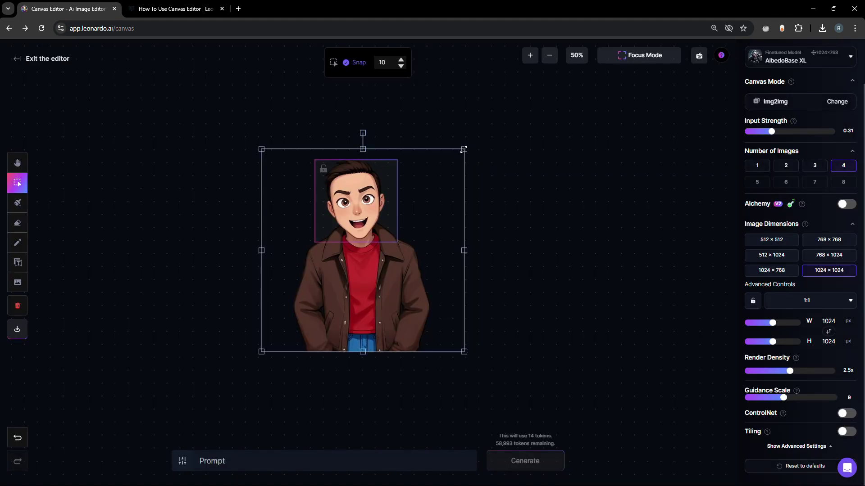
{"action": "left_click_drag", "start_coordinate": [465, 149], "coordinate": [434, 177]}
{"action": "left_click_drag", "start_coordinate": [351, 313], "coordinate": [355, 319]}
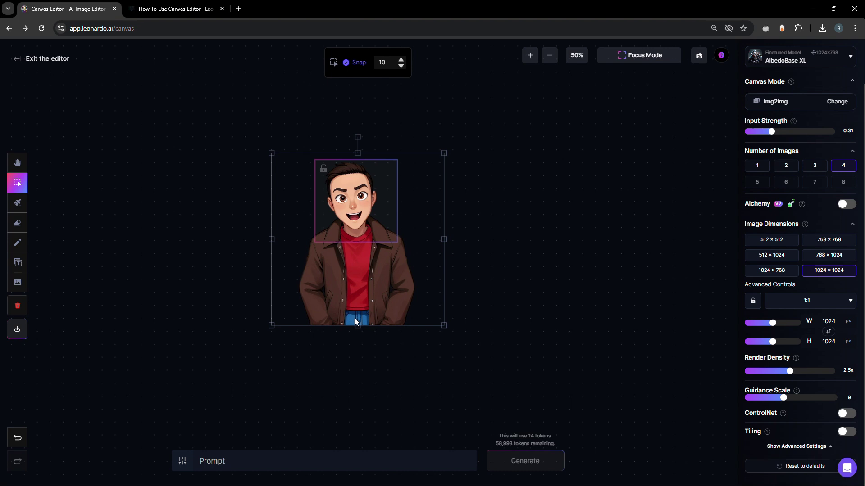
{"action": "left_click", "coordinate": [526, 296]}
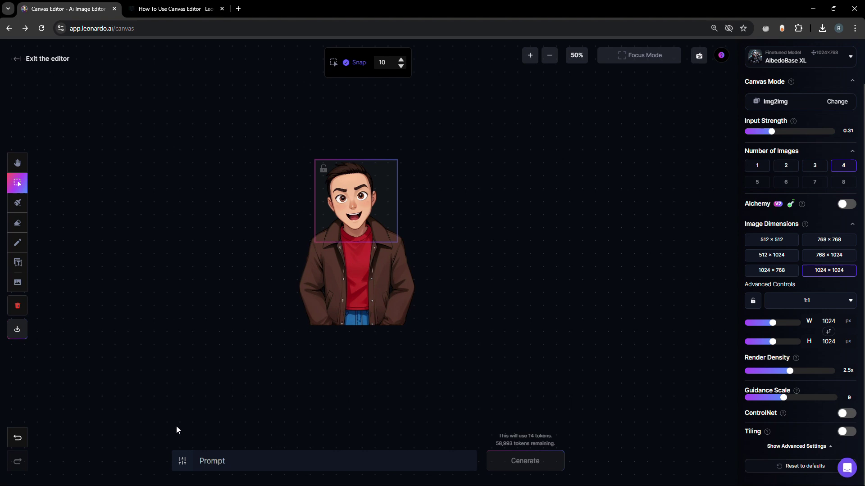
Select the negative prompt text and generate happy-face variations of the head.
{"action": "left_click", "coordinate": [182, 461]}
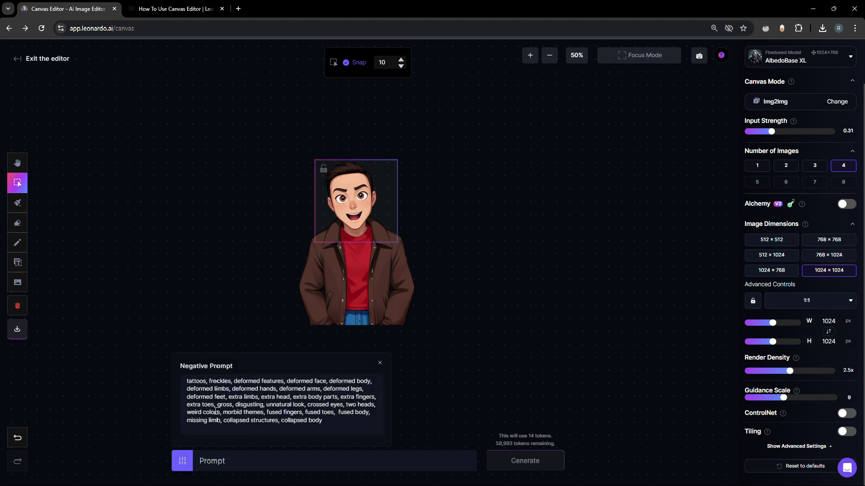
{"action": "left_click", "coordinate": [215, 412]}
{"action": "left_click_drag", "start_coordinate": [324, 420], "coordinate": [186, 381]}
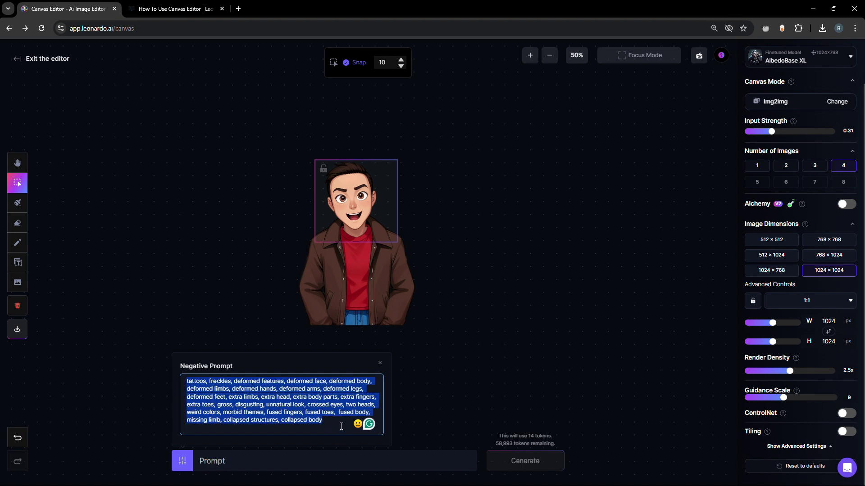
{"action": "left_click", "coordinate": [536, 461]}
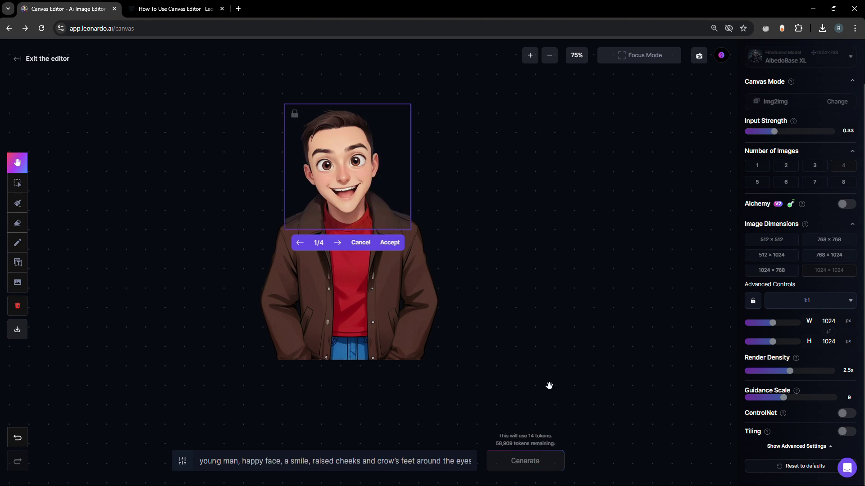
Browse the four happy-face results, settling on the third variation.
{"action": "left_click", "coordinate": [339, 243]}
{"action": "left_click", "coordinate": [339, 243]}
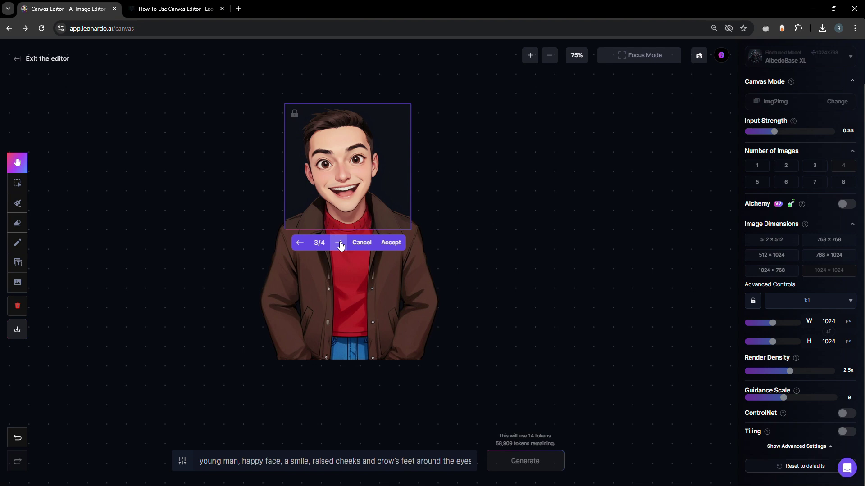
{"action": "left_click", "coordinate": [339, 243]}
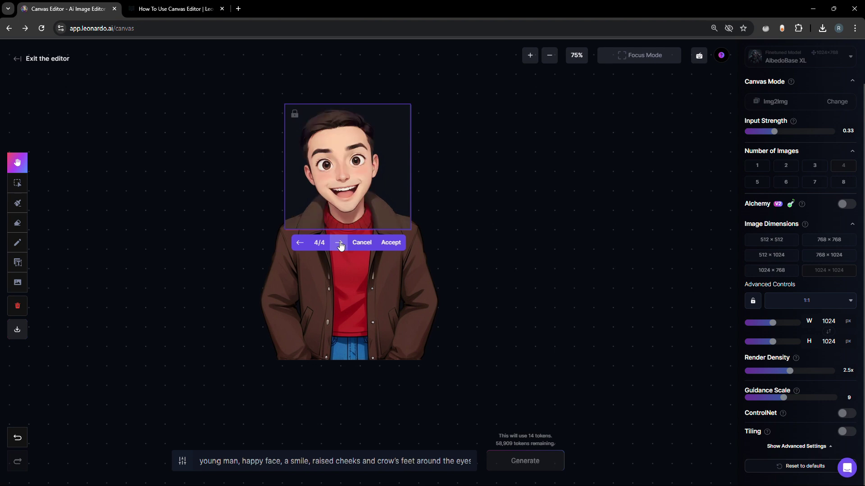
{"action": "left_click", "coordinate": [338, 243]}
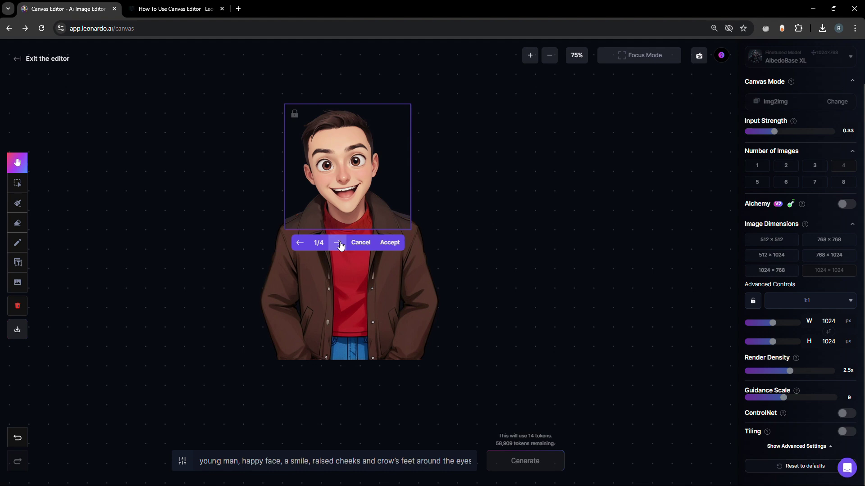
{"action": "left_click", "coordinate": [339, 243]}
{"action": "left_click", "coordinate": [339, 244]}
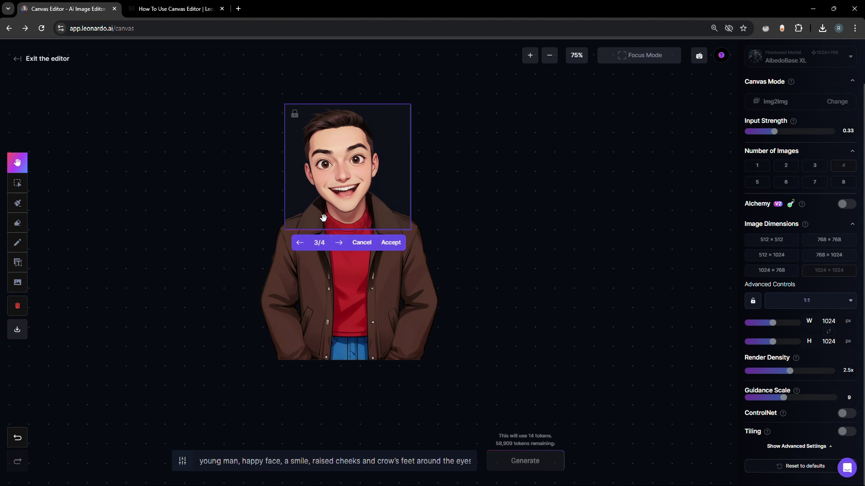
Accept the third happy face, move it right of the figure, and return the frame over the head.
{"action": "left_click", "coordinate": [384, 243]}
{"action": "left_click_drag", "start_coordinate": [363, 203], "coordinate": [296, 204]}
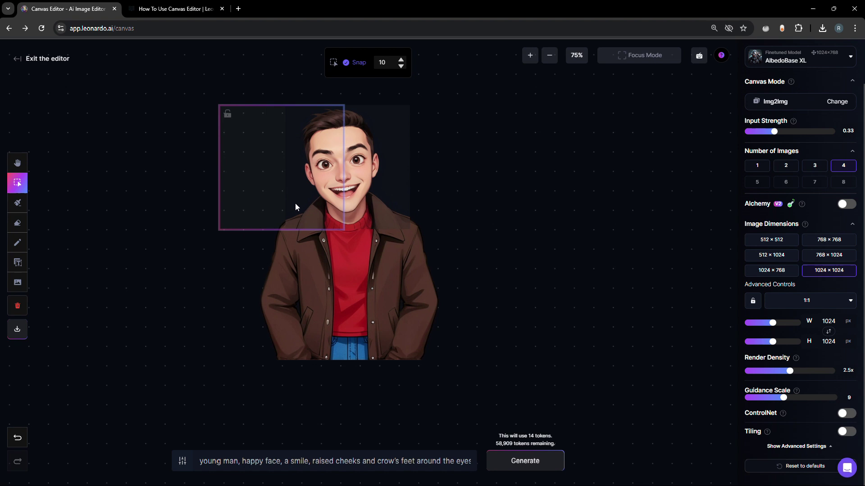
{"action": "left_click", "coordinate": [365, 194]}
{"action": "left_click_drag", "start_coordinate": [379, 192], "coordinate": [657, 183]}
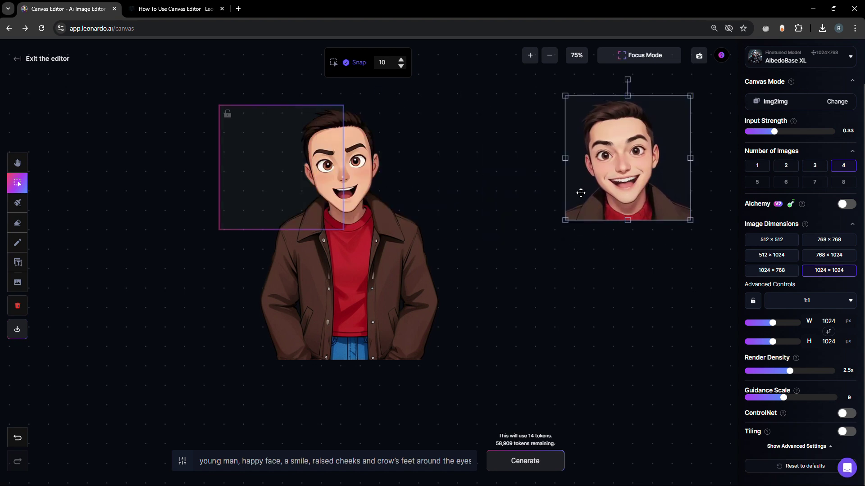
{"action": "left_click_drag", "start_coordinate": [259, 205], "coordinate": [323, 210]}
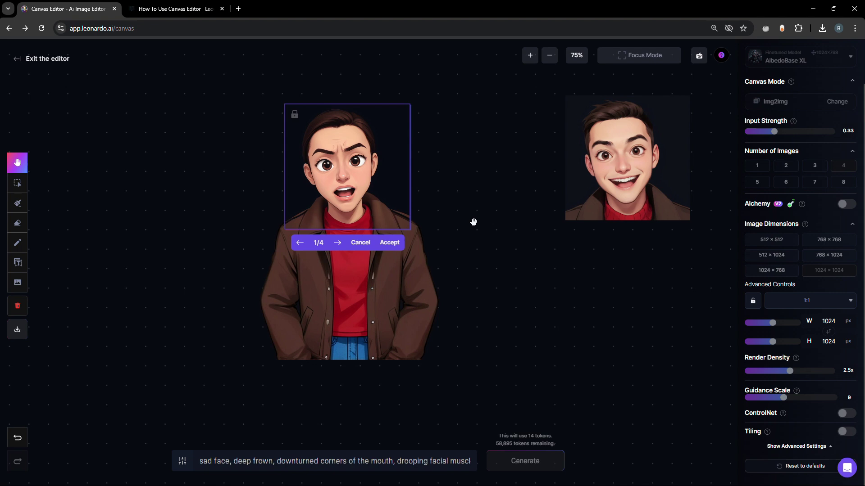
Cycle through the four sad-face variations, stopping on the second, worried expression.
{"action": "left_click", "coordinate": [337, 246]}
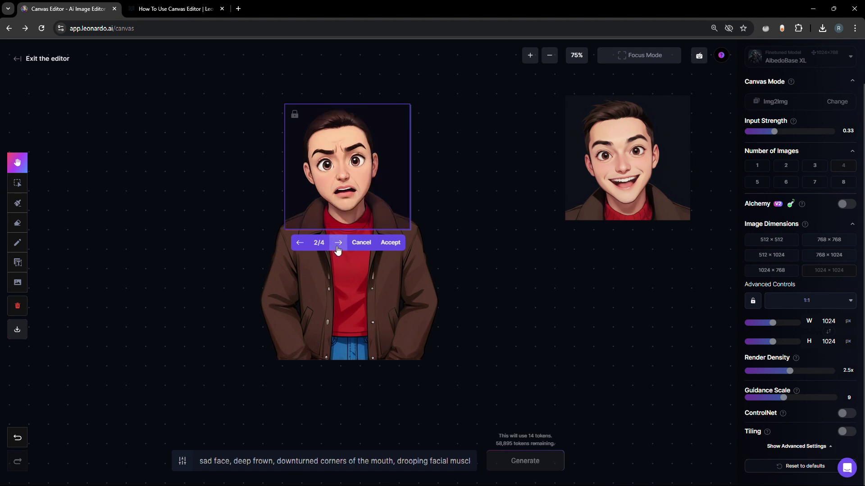
{"action": "left_click", "coordinate": [338, 247]}
{"action": "left_click", "coordinate": [338, 247]}
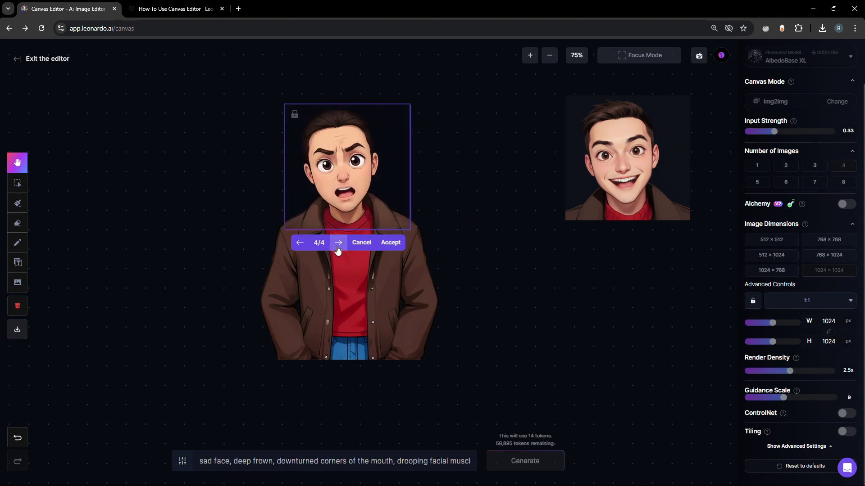
{"action": "left_click", "coordinate": [338, 246]}
{"action": "left_click", "coordinate": [338, 245]}
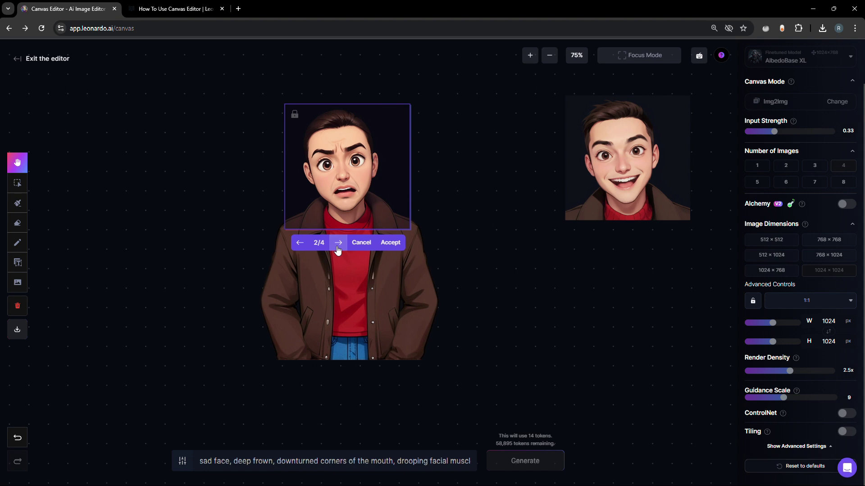
Accept the second sad face, place it below the happy portrait, and realign the frame over the head.
{"action": "left_click", "coordinate": [390, 244]}
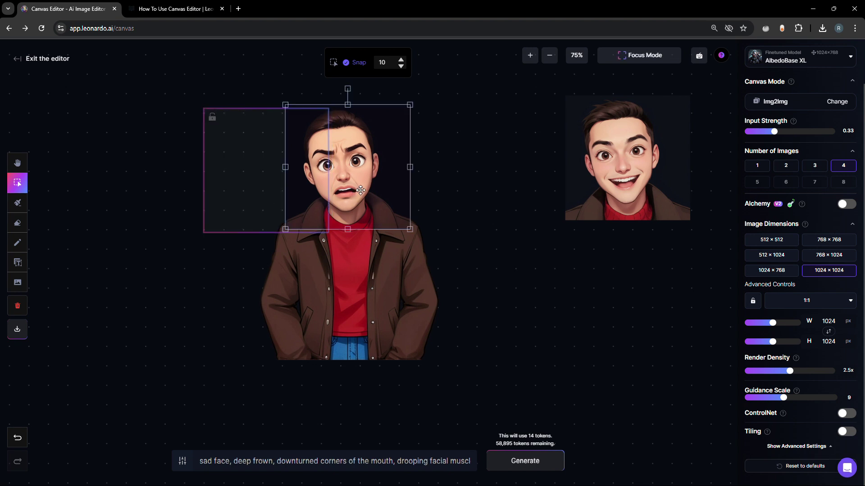
{"action": "left_click_drag", "start_coordinate": [361, 190], "coordinate": [641, 297]}
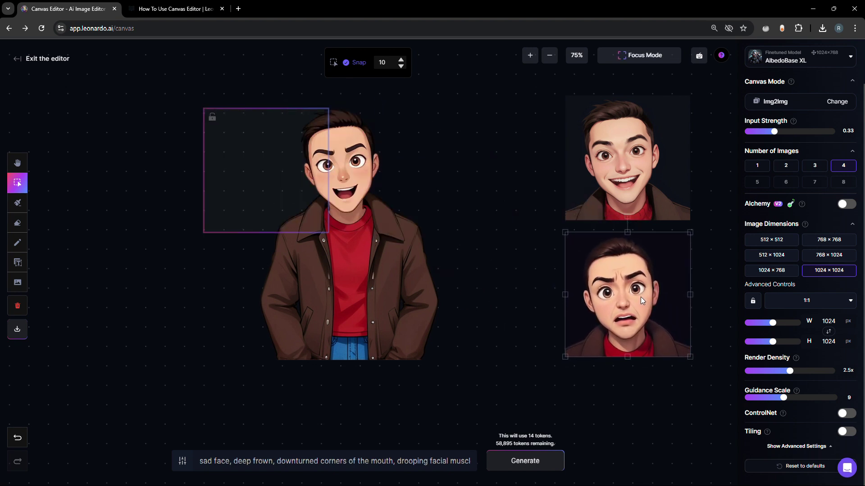
{"action": "left_click_drag", "start_coordinate": [284, 214], "coordinate": [367, 211]}
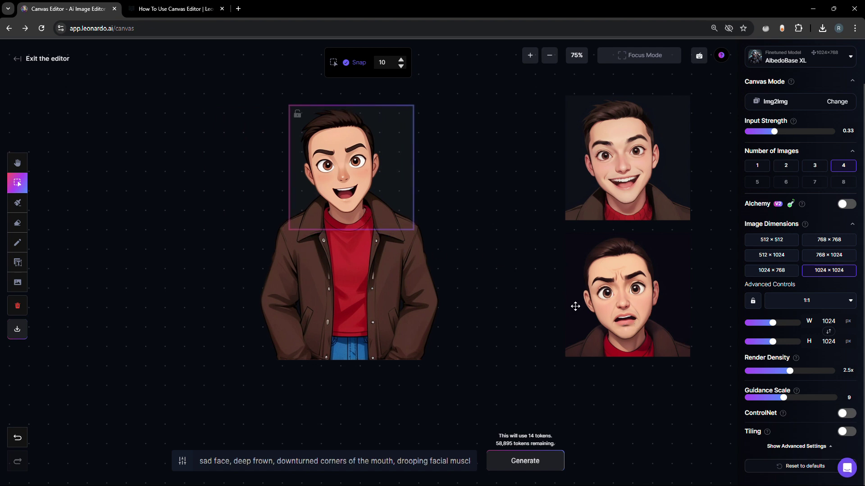
{"action": "left_click_drag", "start_coordinate": [390, 205], "coordinate": [386, 205]}
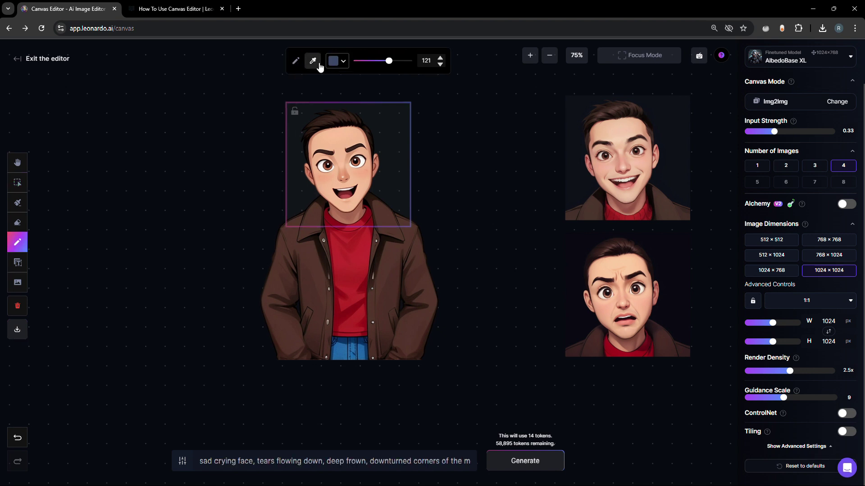
Paint small blue tear dots on the cheeks with a shrunken brush and generate crying-face variations.
{"action": "left_click_drag", "start_coordinate": [388, 60], "coordinate": [357, 61]}
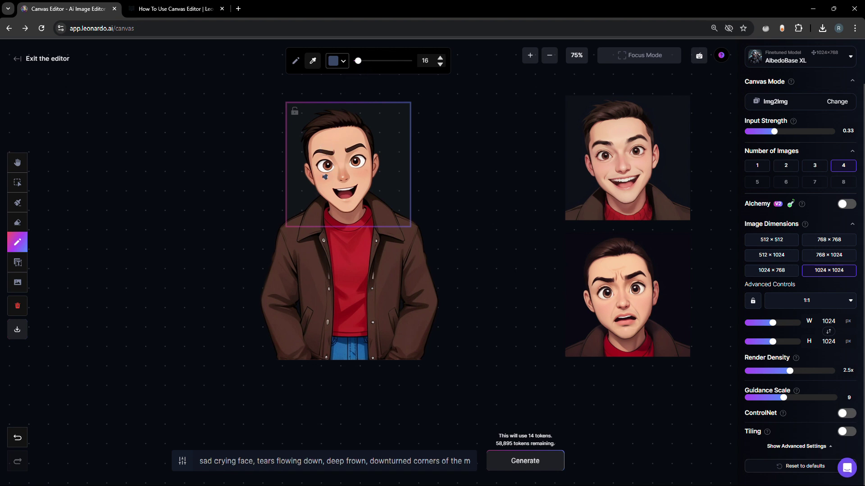
{"action": "left_click", "coordinate": [326, 189]}
{"action": "left_click", "coordinate": [345, 62]}
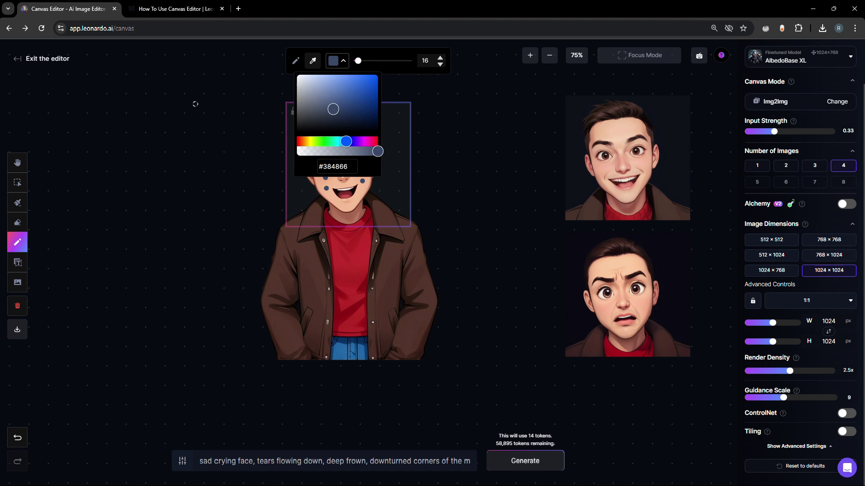
{"action": "left_click", "coordinate": [195, 104]}
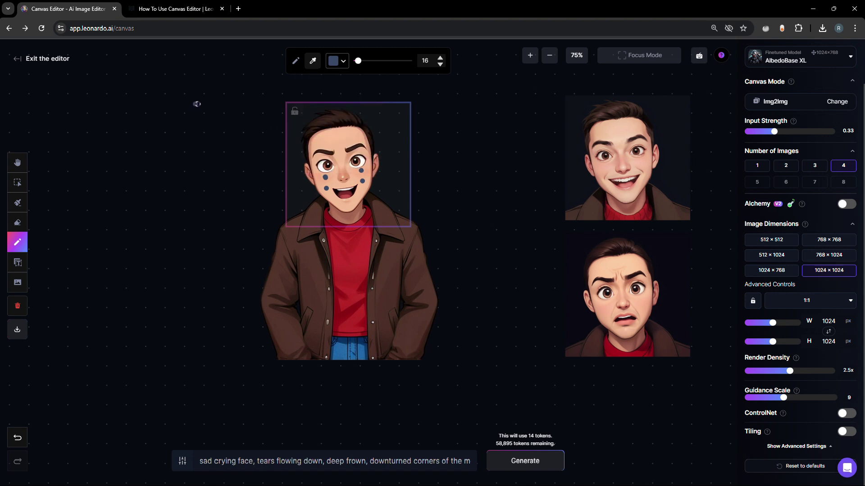
{"action": "left_click", "coordinate": [529, 465]}
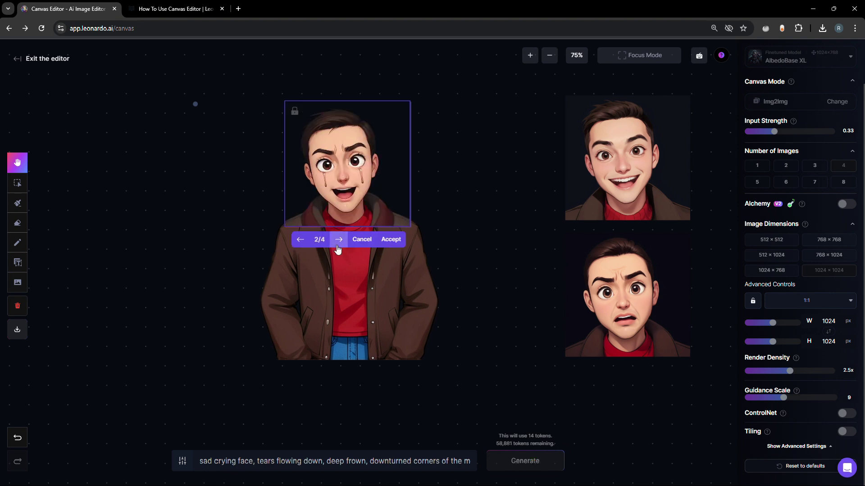
Browse the four generated crying-face variations.
{"action": "left_click", "coordinate": [337, 247]}
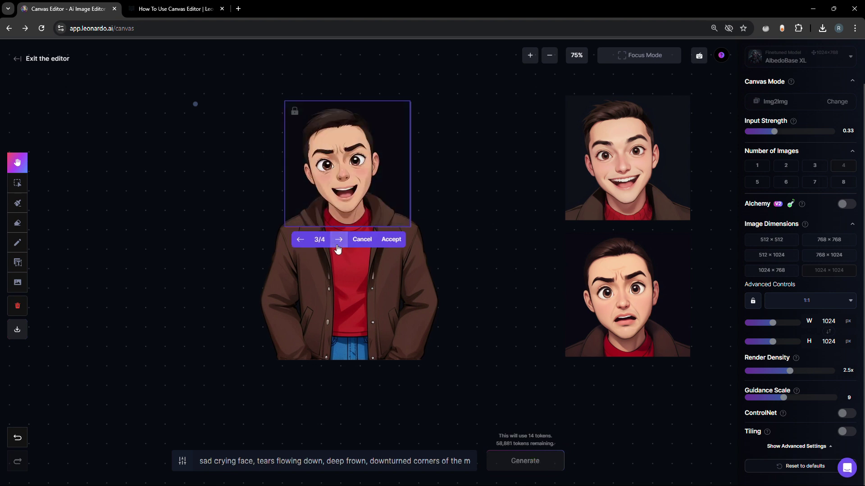
{"action": "left_click", "coordinate": [338, 247]}
{"action": "left_click", "coordinate": [338, 247]}
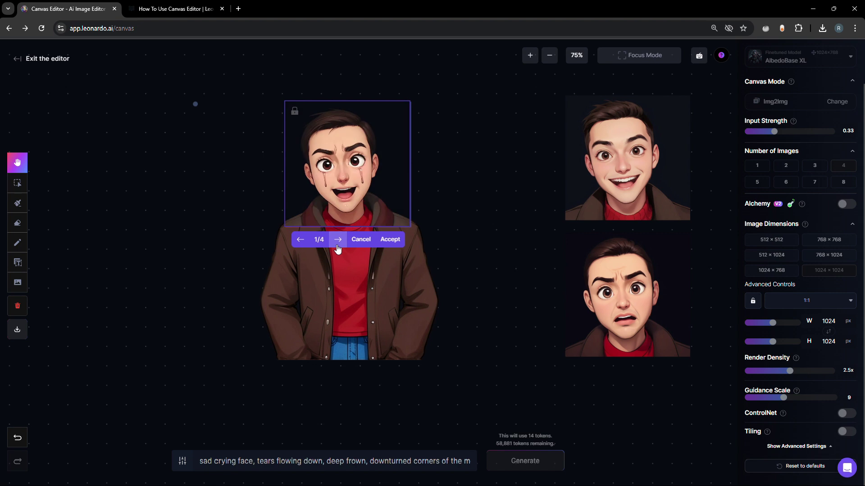
{"action": "left_click", "coordinate": [338, 247]}
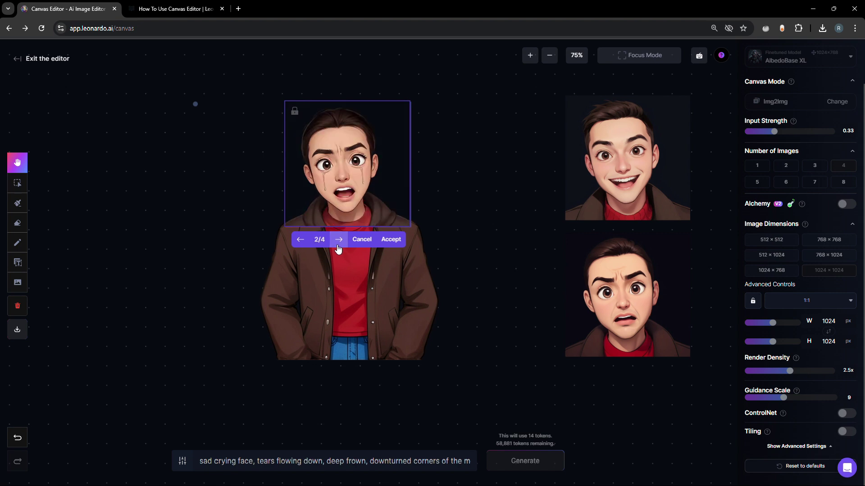
Accept the chosen crying face, move it to the upper left, and bring the frame back over the centre face.
{"action": "left_click", "coordinate": [390, 239]}
{"action": "left_click_drag", "start_coordinate": [348, 187], "coordinate": [410, 191]}
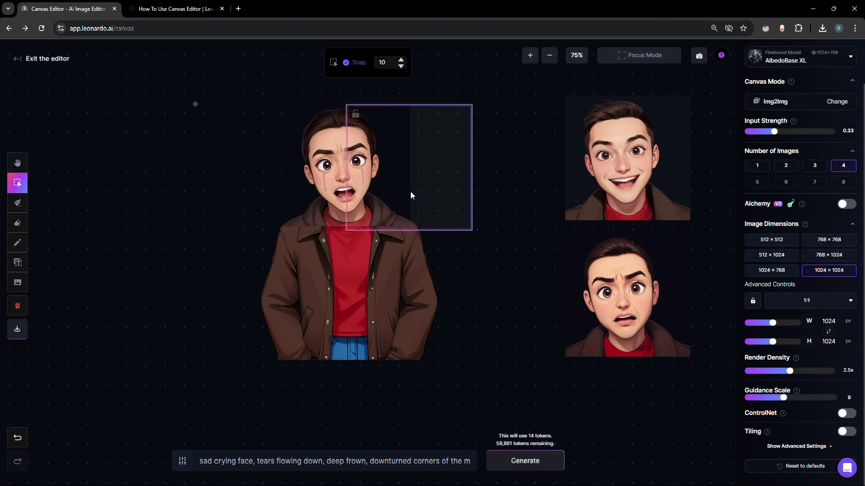
{"action": "left_click", "coordinate": [317, 177]}
{"action": "left_click_drag", "start_coordinate": [317, 178], "coordinate": [96, 168]}
{"action": "left_click_drag", "start_coordinate": [415, 190], "coordinate": [360, 190]}
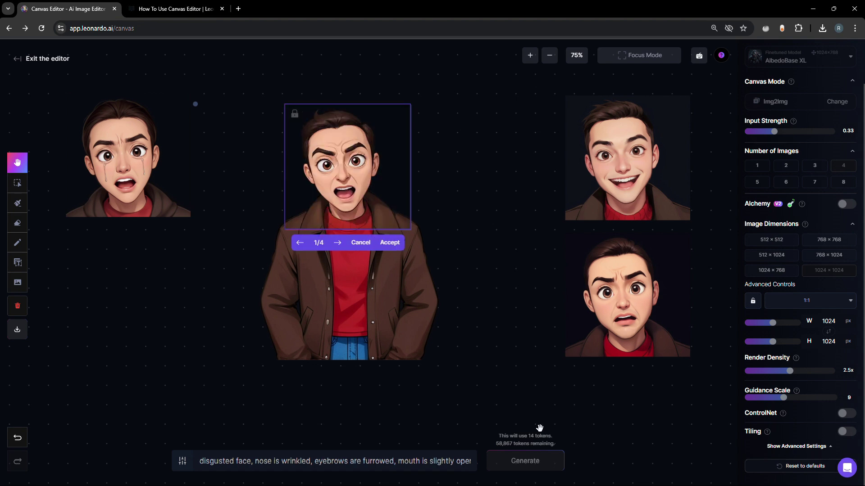
Compare the disgusted-face variations and accept the preferred one.
{"action": "right_click", "coordinate": [540, 429]}
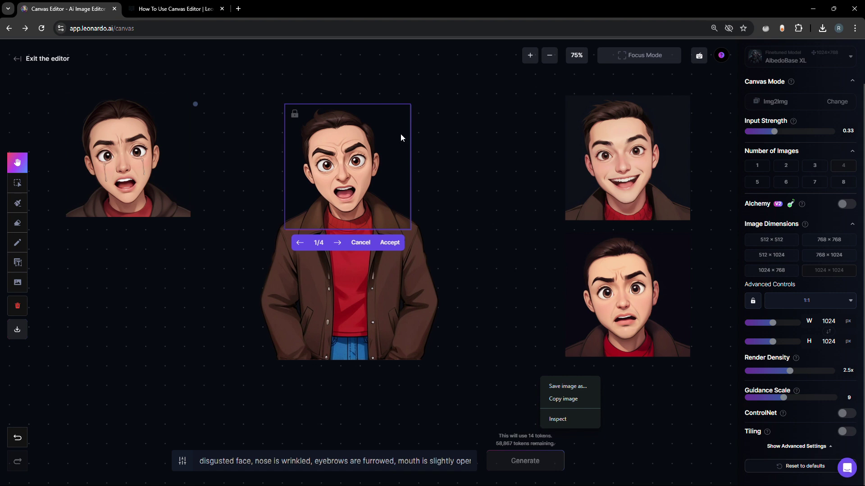
{"action": "left_click", "coordinate": [338, 242]}
{"action": "left_click", "coordinate": [338, 242]}
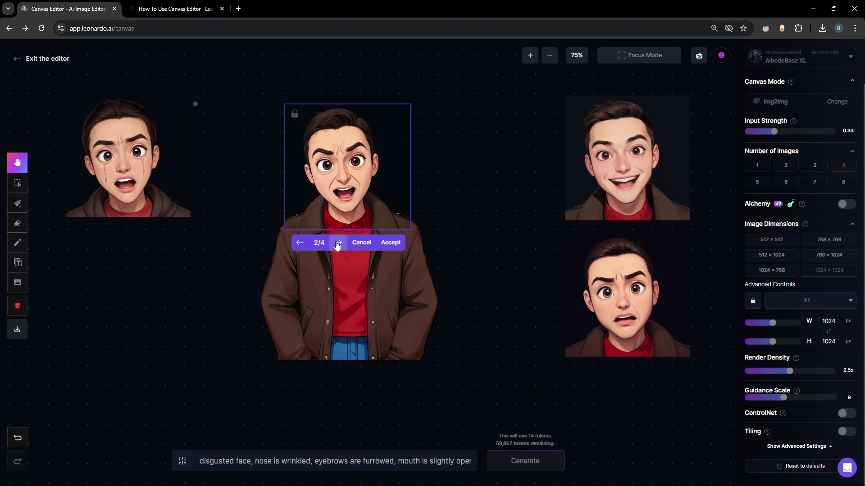
{"action": "left_click", "coordinate": [338, 242]}
{"action": "left_click", "coordinate": [338, 243]}
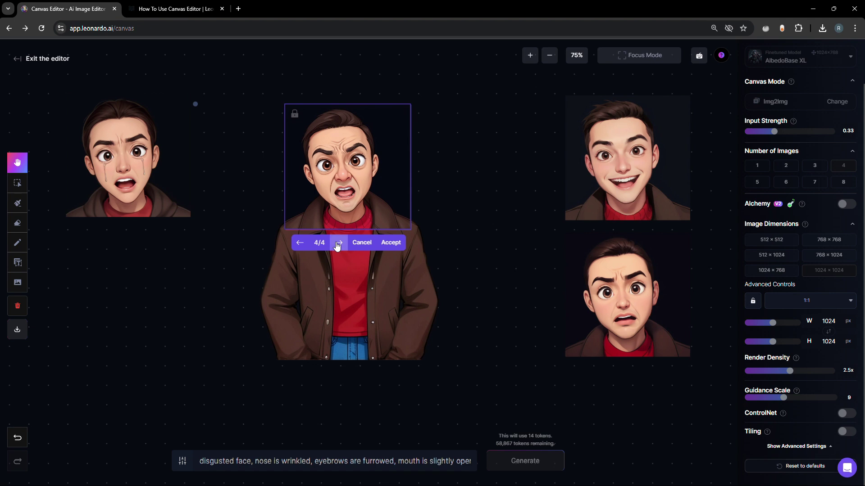
{"action": "left_click", "coordinate": [302, 246]}
{"action": "left_click", "coordinate": [384, 247]}
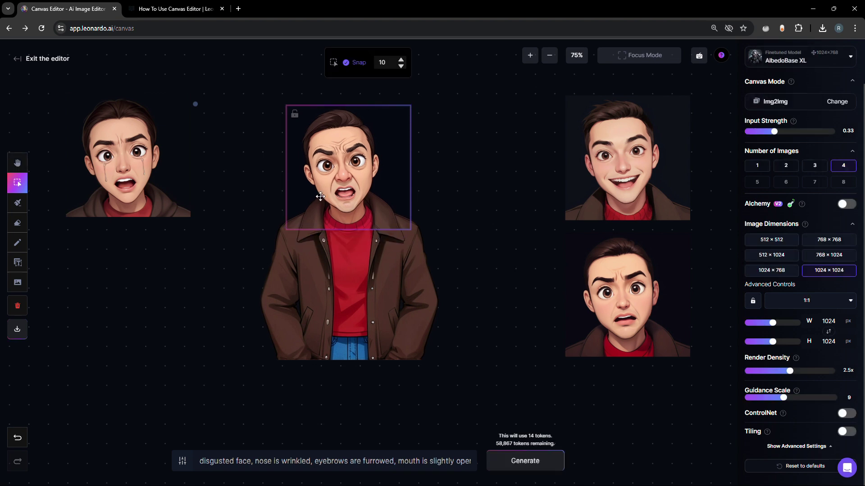
Move the generation frame aside and place the disgusted face below the crying face.
{"action": "left_click_drag", "start_coordinate": [319, 193], "coordinate": [455, 189]}
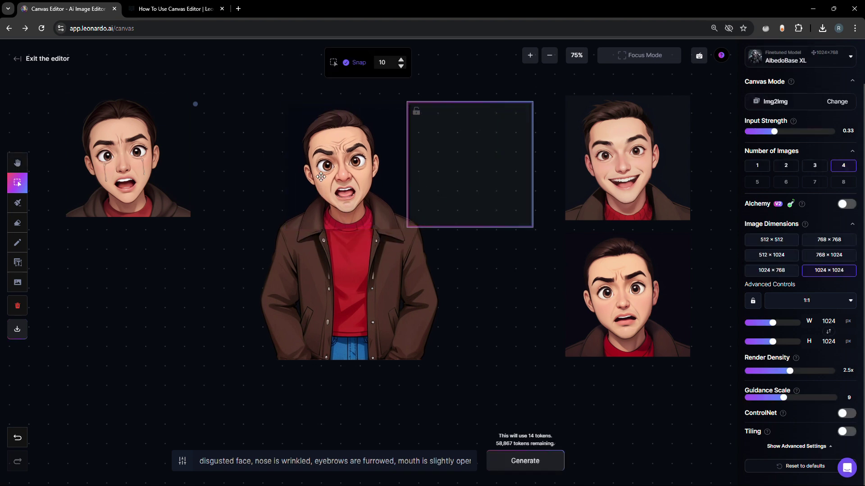
{"action": "left_click", "coordinate": [338, 154]}
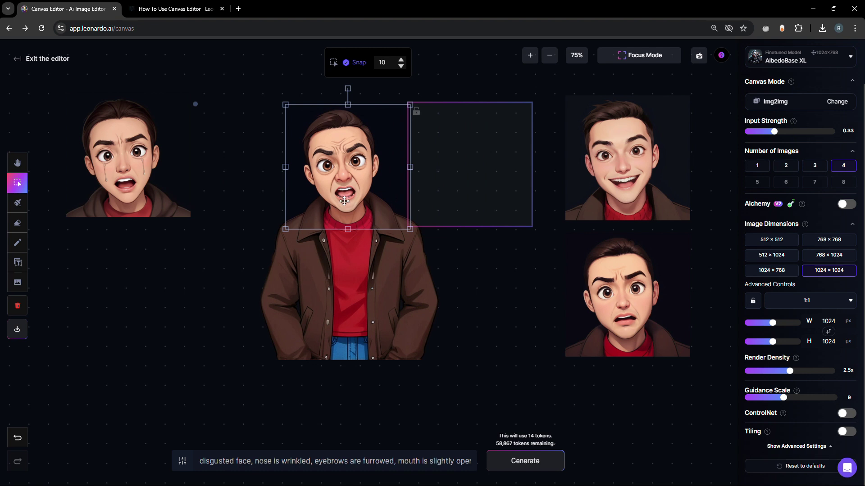
{"action": "left_click_drag", "start_coordinate": [346, 177], "coordinate": [122, 316]}
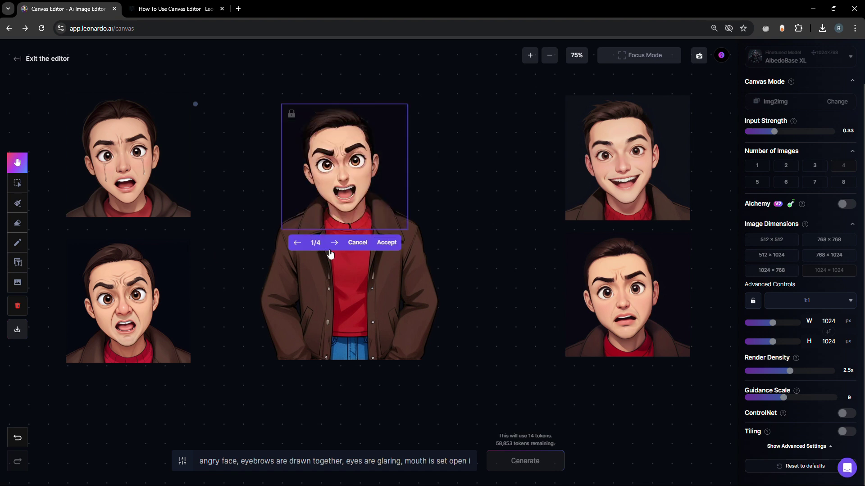
Cycle through the four angry-face results and accept the first one.
{"action": "left_click", "coordinate": [335, 243]}
{"action": "left_click", "coordinate": [335, 246]}
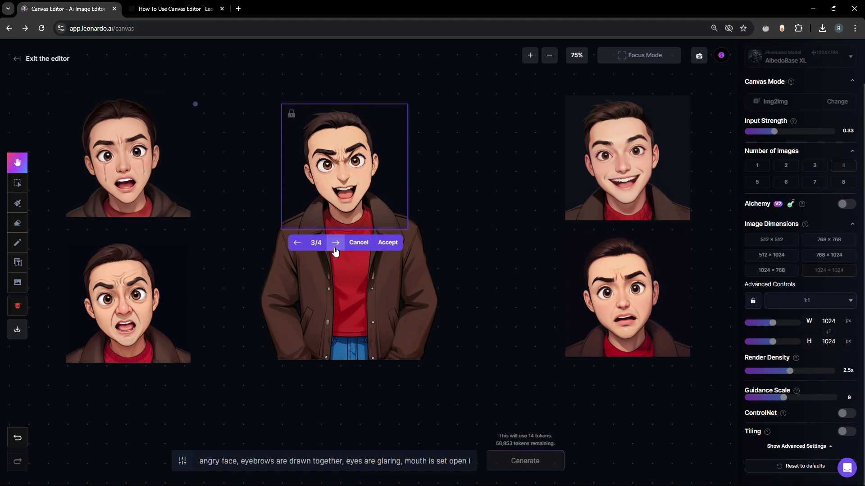
{"action": "left_click", "coordinate": [336, 246]}
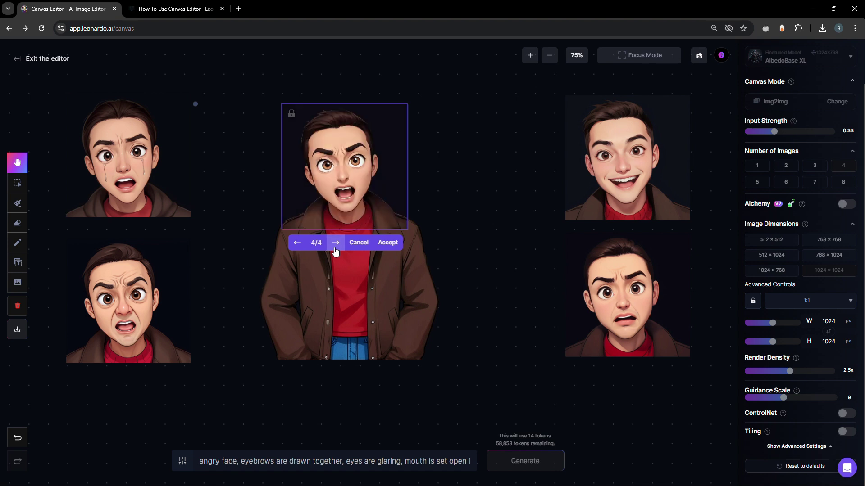
{"action": "left_click", "coordinate": [335, 246]}
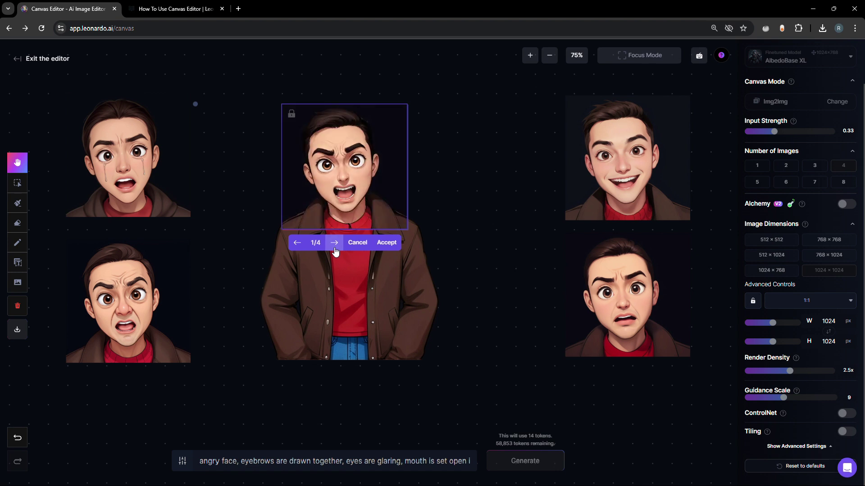
{"action": "left_click", "coordinate": [385, 243]}
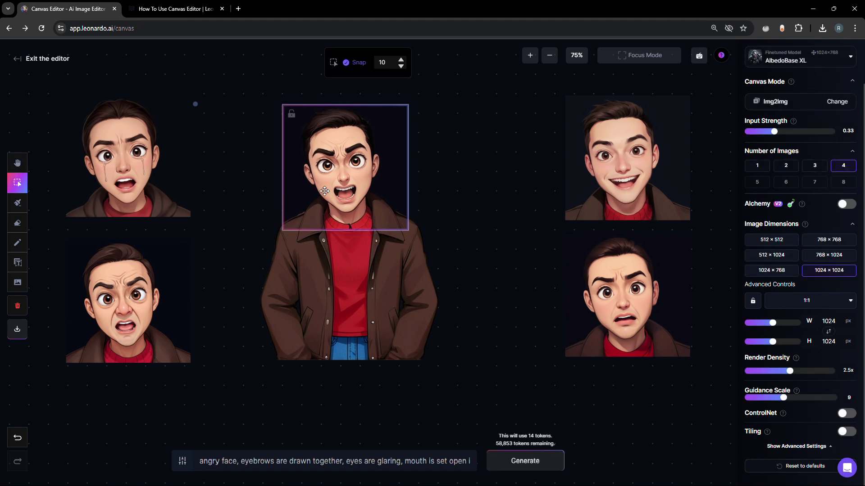
Shift the generation frame aside and move the angry face into the left column.
{"action": "left_click_drag", "start_coordinate": [325, 190], "coordinate": [408, 191]}
{"action": "left_click", "coordinate": [326, 164]}
{"action": "left_click_drag", "start_coordinate": [326, 163], "coordinate": [121, 377]}
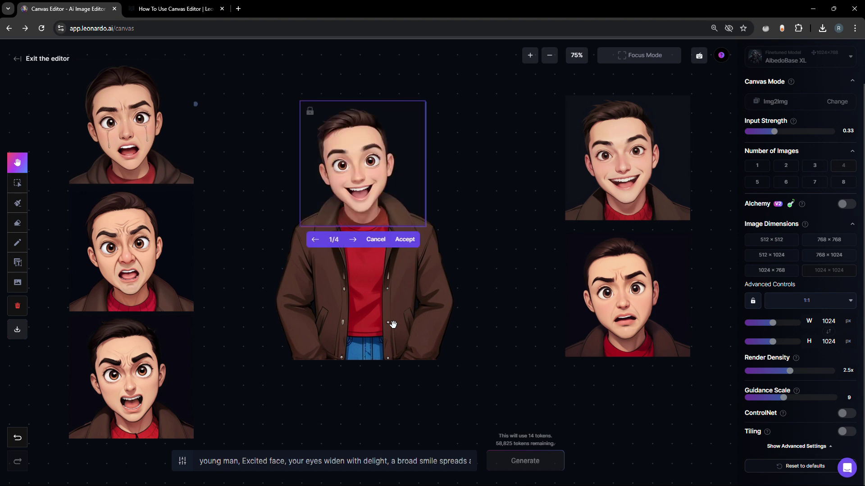
Cycle the four excited-face results and stop on the fourth, wide-eyed broad-grin variation.
{"action": "left_click", "coordinate": [355, 240]}
{"action": "left_click", "coordinate": [355, 240]}
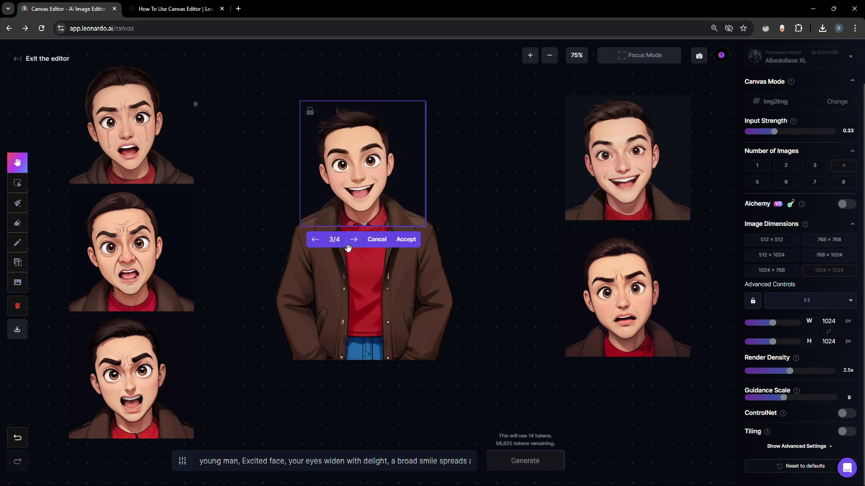
{"action": "left_click", "coordinate": [355, 241]}
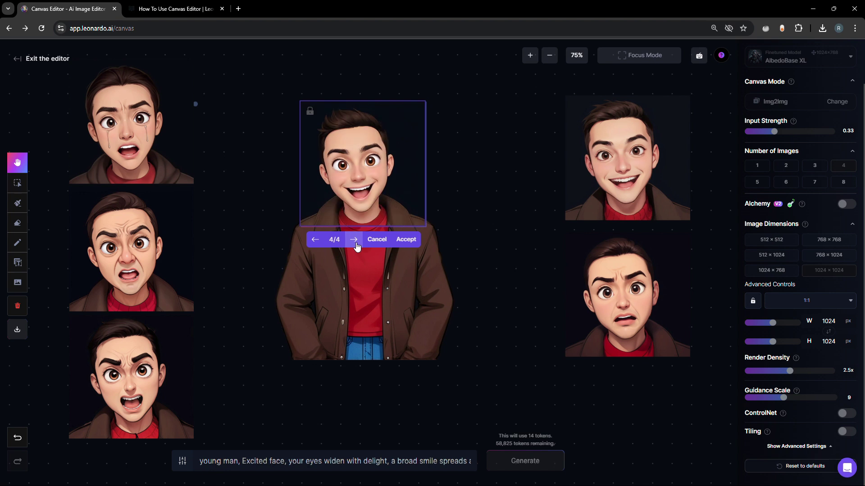
{"action": "left_click", "coordinate": [355, 240]}
{"action": "left_click", "coordinate": [355, 241]}
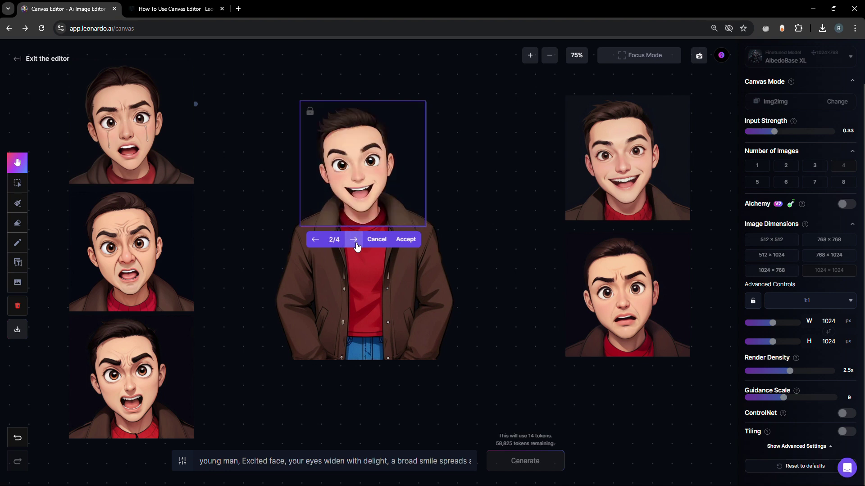
{"action": "left_click", "coordinate": [355, 240]}
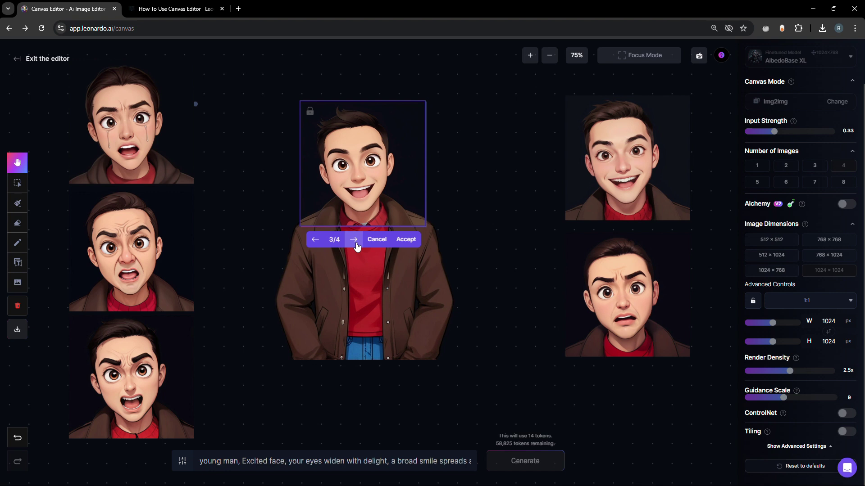
{"action": "left_click", "coordinate": [355, 240]}
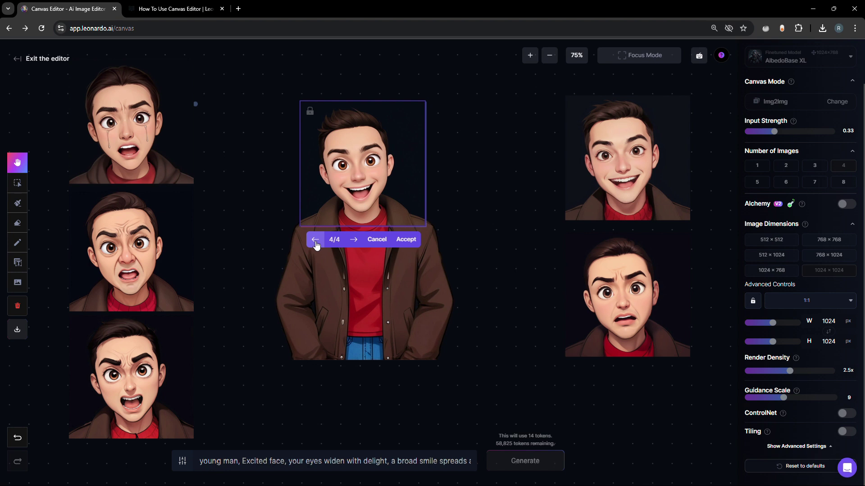
Accept the fourth excited face, move the frame left, and drag the face to the bottom right.
{"action": "left_click", "coordinate": [406, 240]}
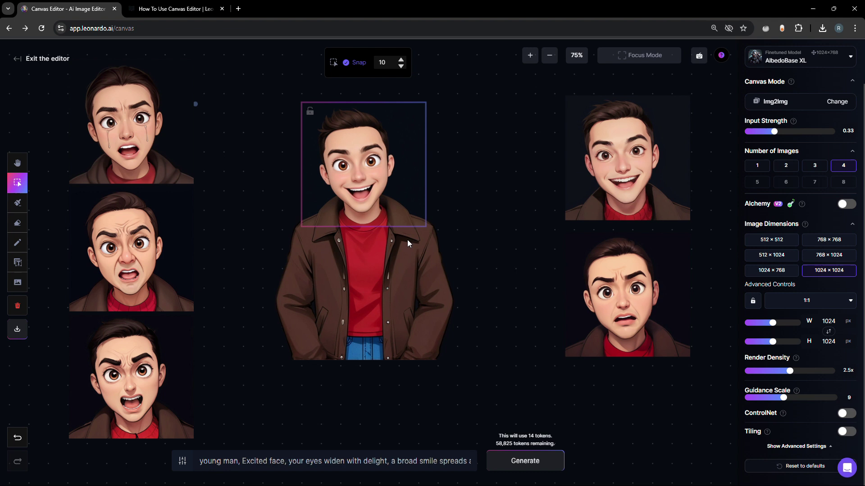
{"action": "left_click_drag", "start_coordinate": [369, 203], "coordinate": [296, 205]}
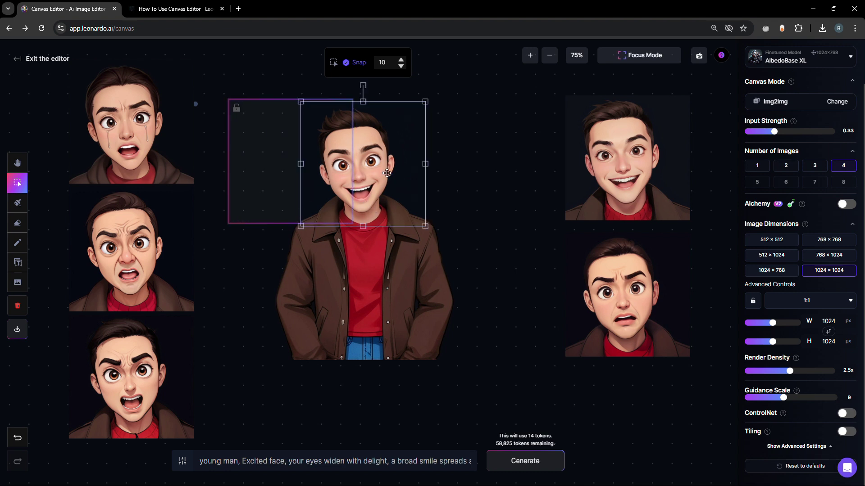
{"action": "left_click_drag", "start_coordinate": [380, 189], "coordinate": [660, 436]}
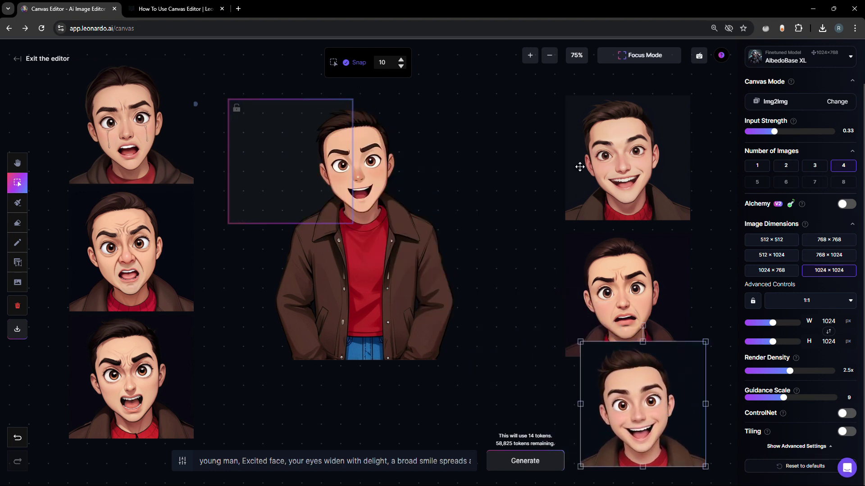
Arrange the right column: smiling face on top, excited face in the middle, worried face at the bottom.
{"action": "left_click_drag", "start_coordinate": [625, 179], "coordinate": [627, 168]}
{"action": "left_click", "coordinate": [645, 294]}
{"action": "left_click_drag", "start_coordinate": [645, 294], "coordinate": [457, 245]}
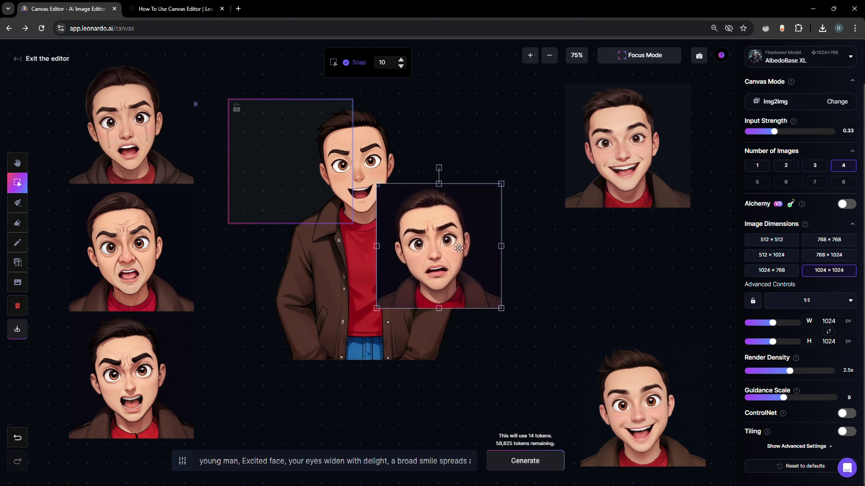
{"action": "left_click_drag", "start_coordinate": [671, 407], "coordinate": [656, 280]}
{"action": "left_click", "coordinate": [427, 256]}
{"action": "left_click_drag", "start_coordinate": [427, 256], "coordinate": [616, 423]}
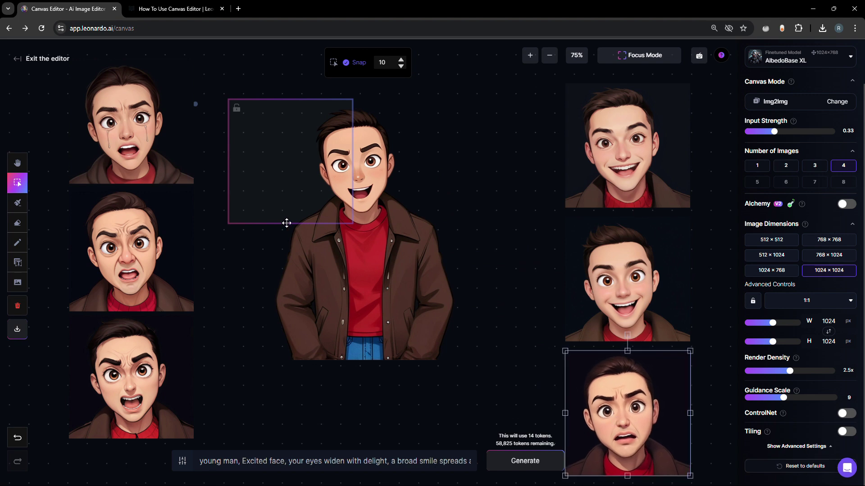